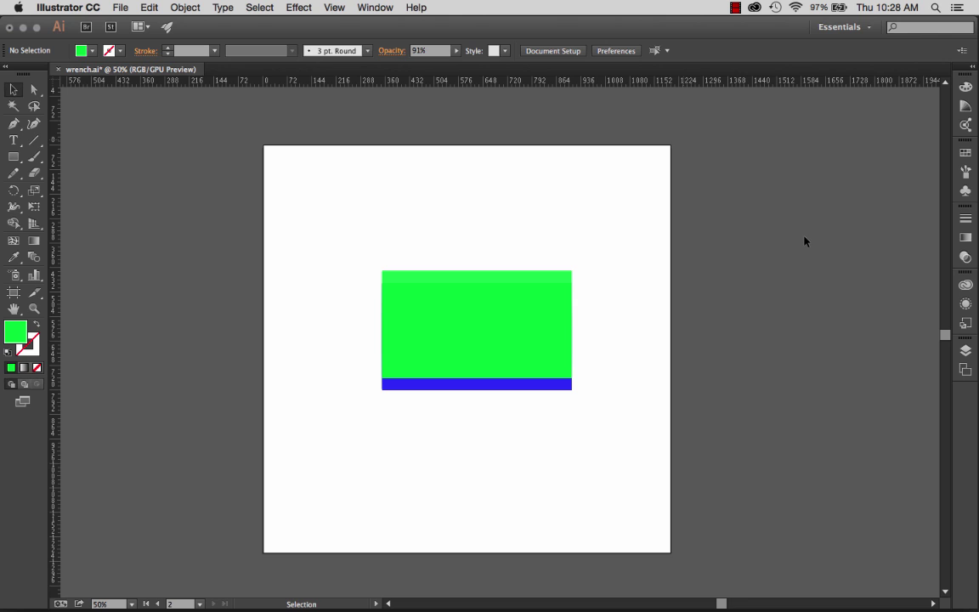
- Enable the 3D Extrude & Bevel effect on both the green and blue rectangles
drag(346, 234, 598, 422)
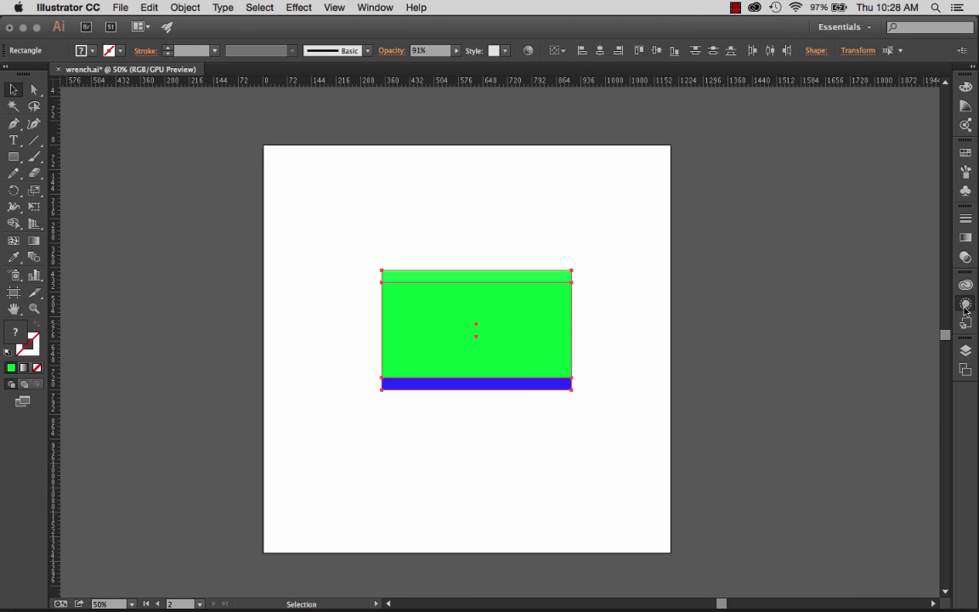
key(shift+F6)
click(800, 344)
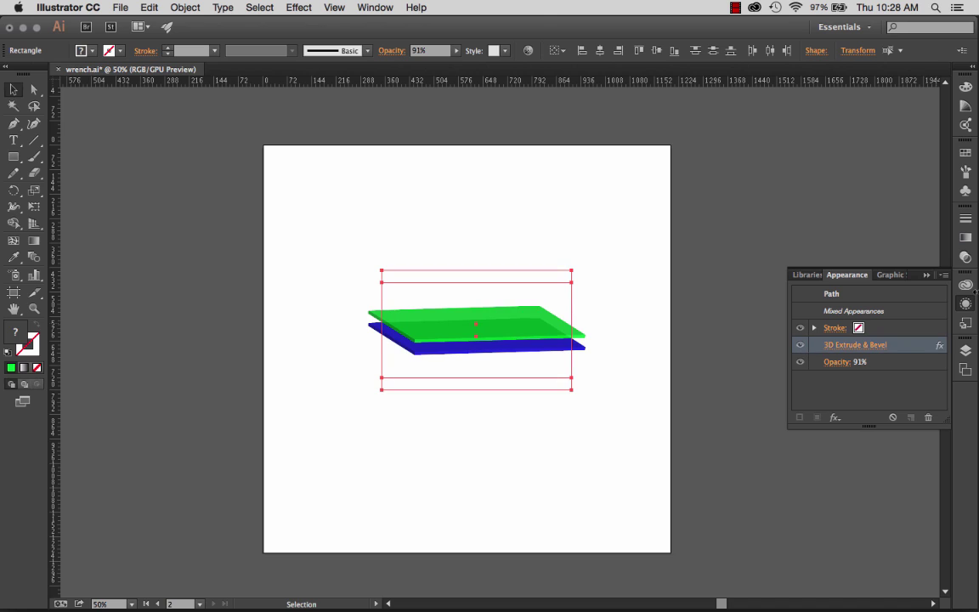
click(970, 306)
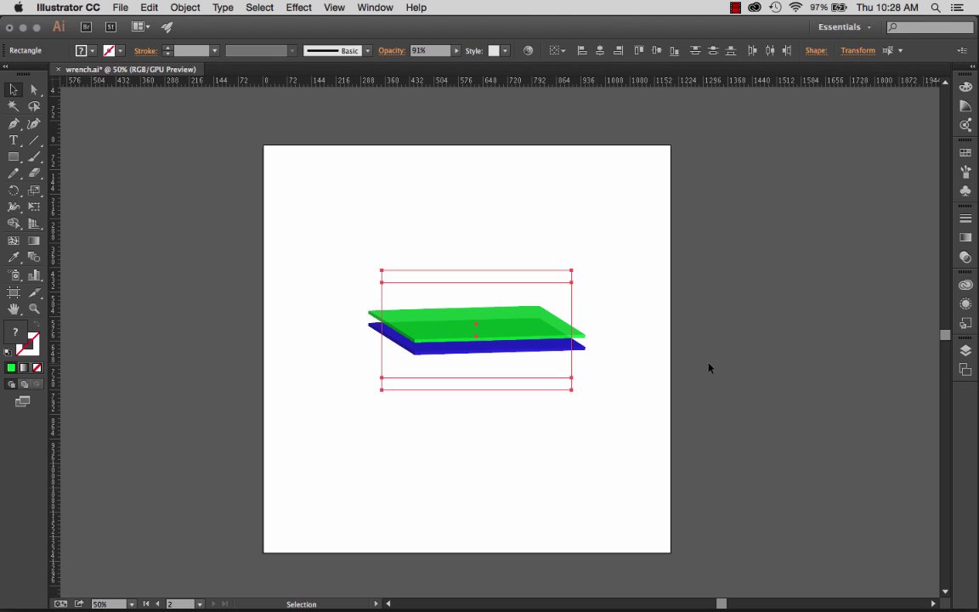
click(636, 364)
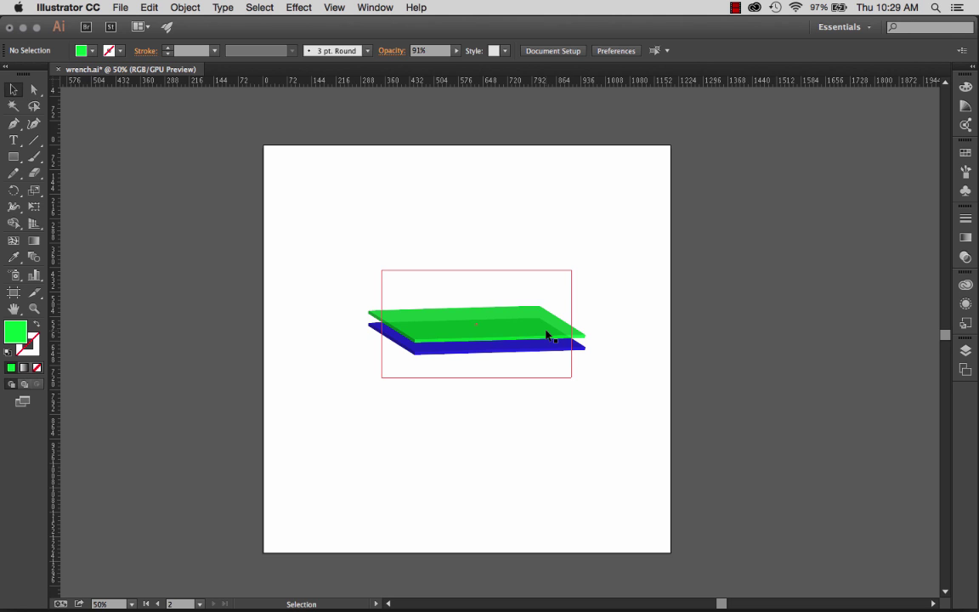
- Move the hex nut group from beside the nail onto the wrench handle and send it backward
drag(310, 328, 469, 333)
key(ctrl+equal)
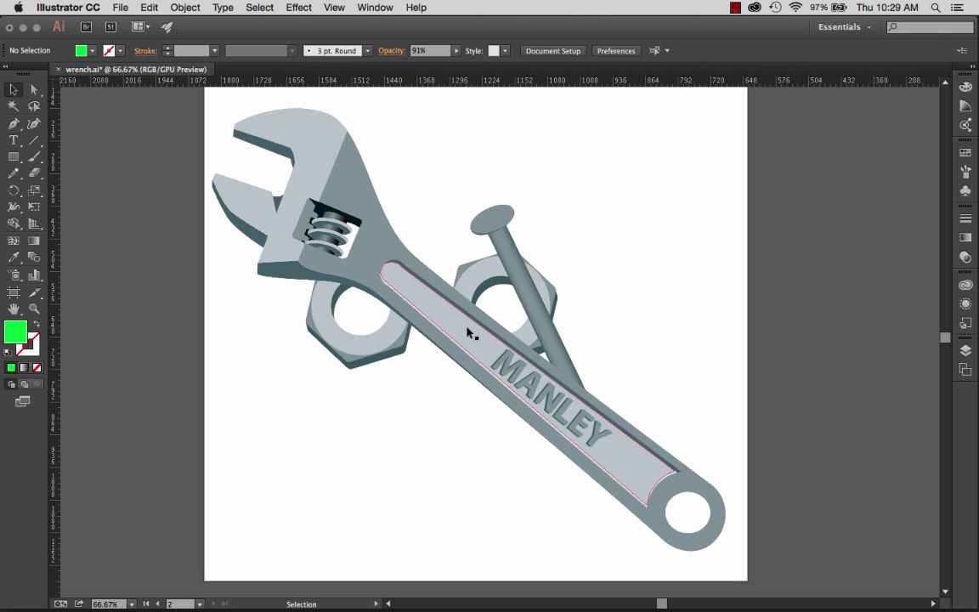
click(486, 278)
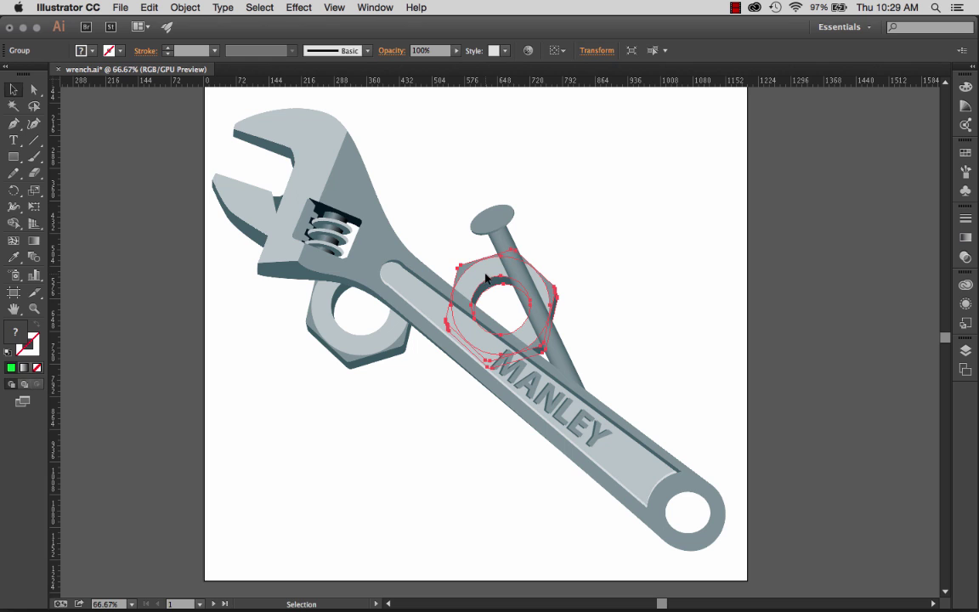
drag(486, 278, 412, 296)
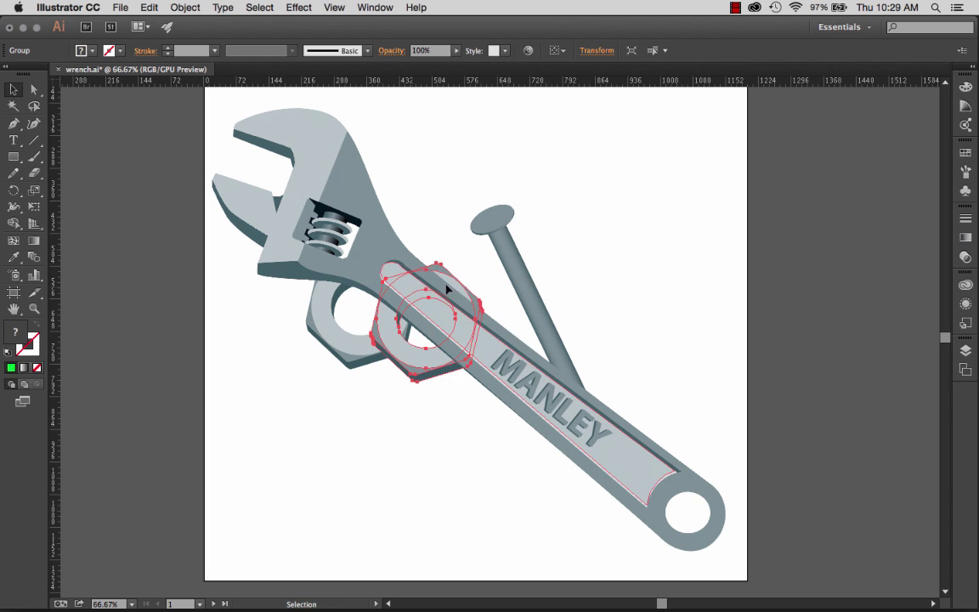
key(super+shift+bracketleft)
key(super+shift+a)
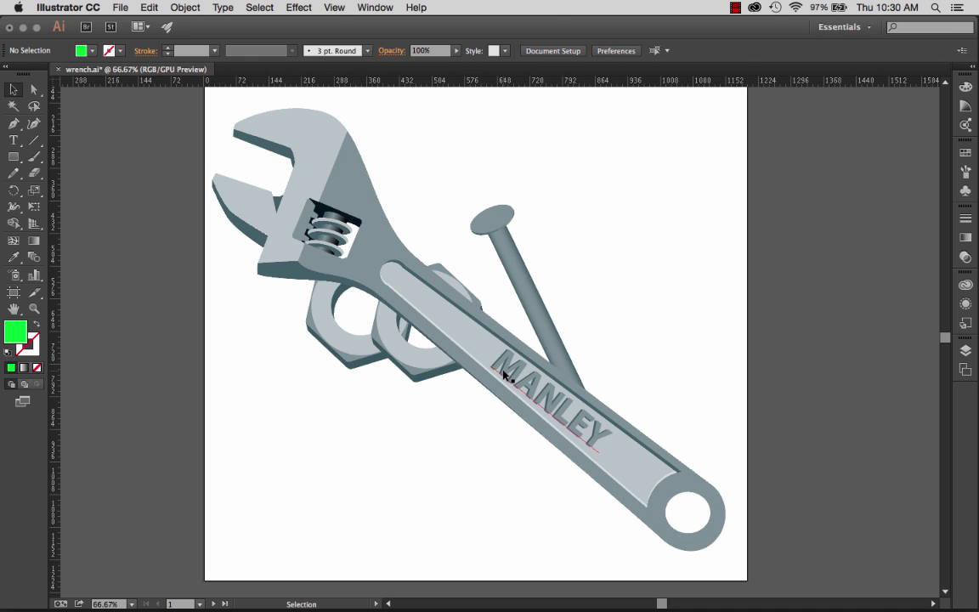
click(430, 374)
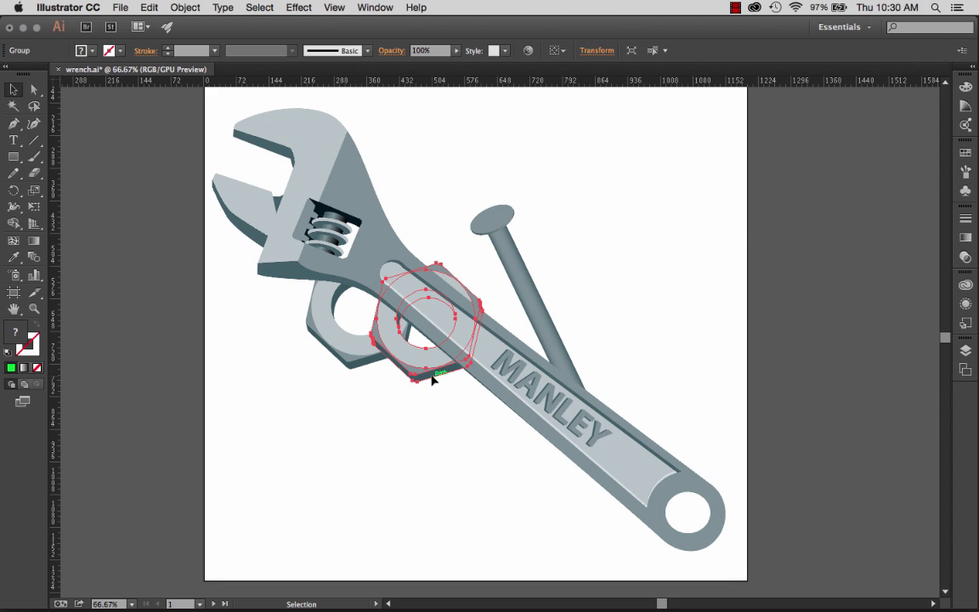
- Double-click the moved hex nut group to edit it in isolation mode
double_click(427, 358)
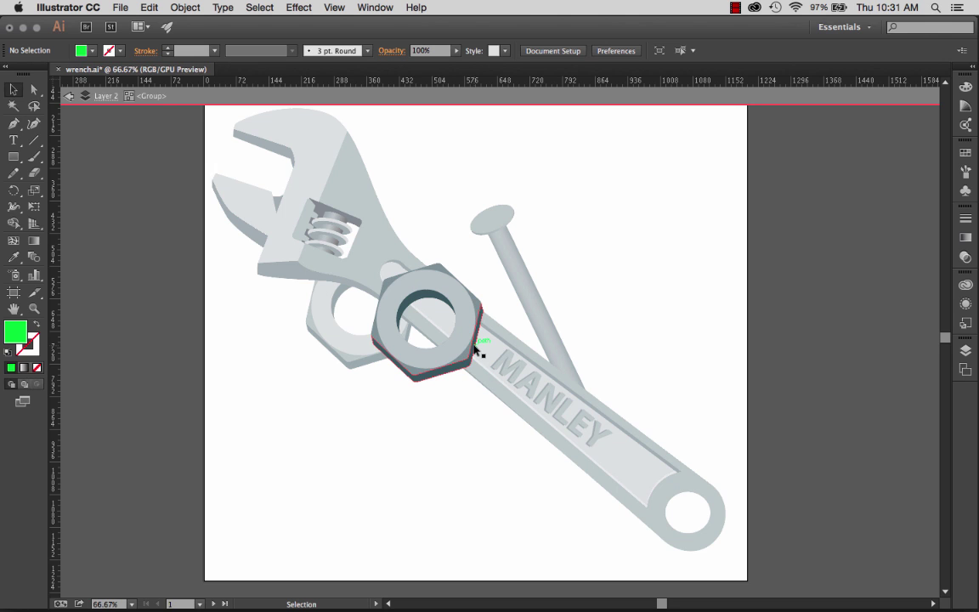
- Fill the nut's inner hole shading and lower side face with dark grey
click(424, 297)
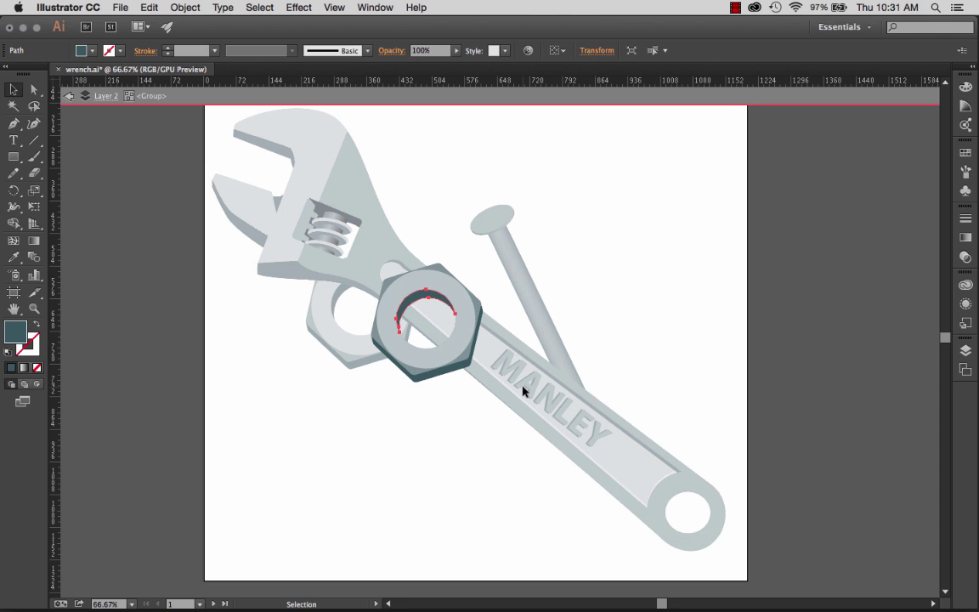
click(965, 155)
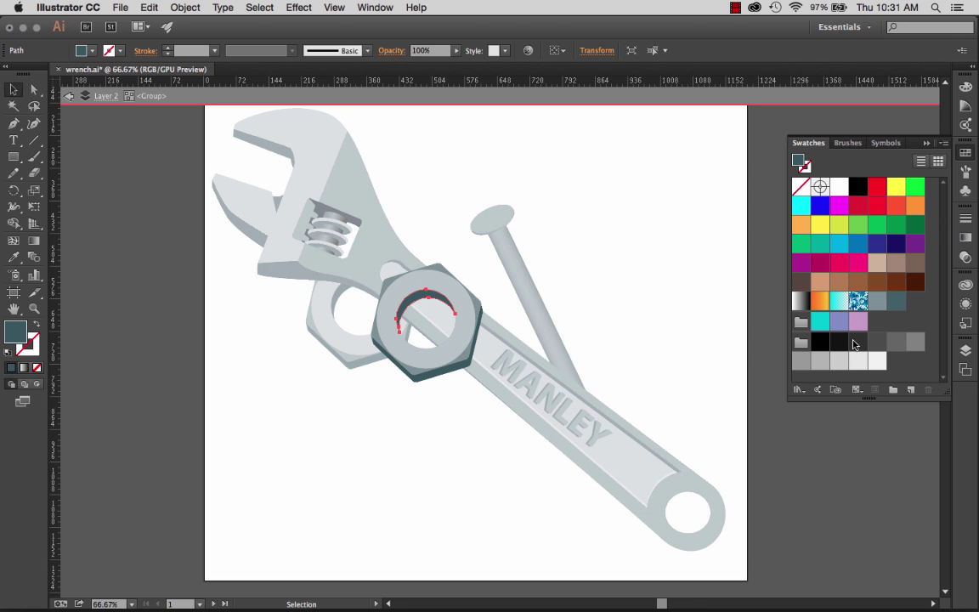
click(856, 342)
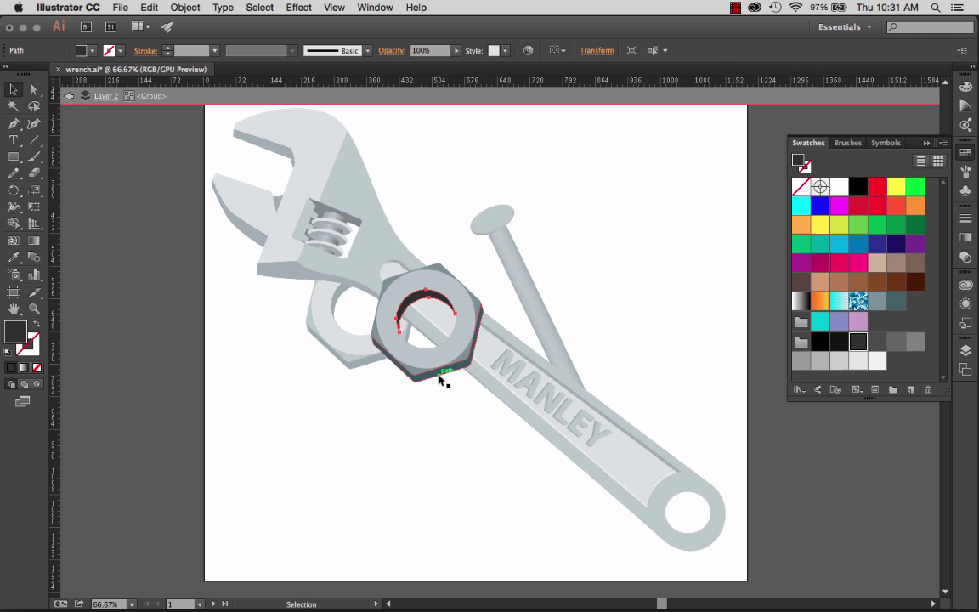
click(439, 376)
click(858, 342)
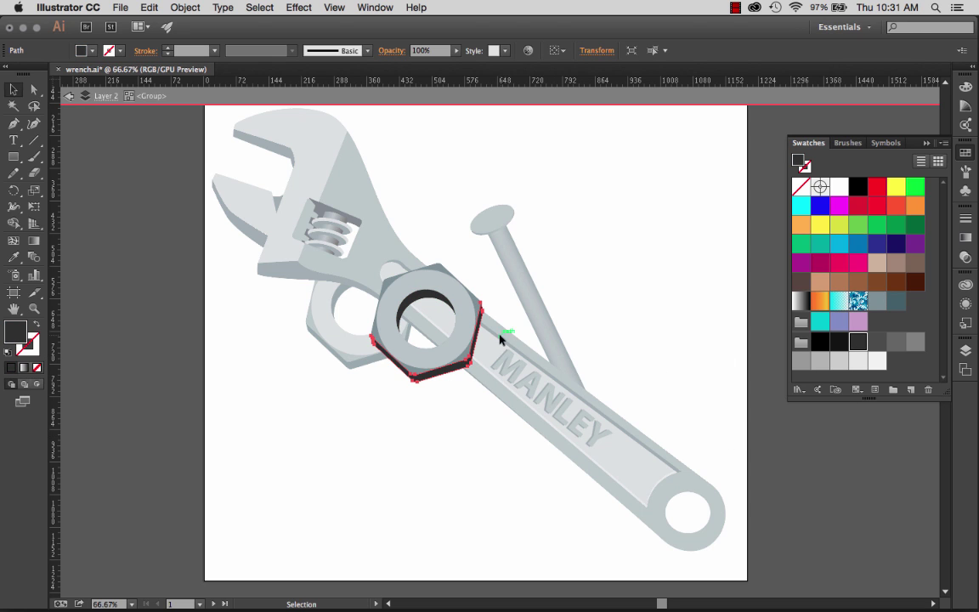
- Fill the outer hexagon face with grey and the inner ring face with light grey
click(441, 271)
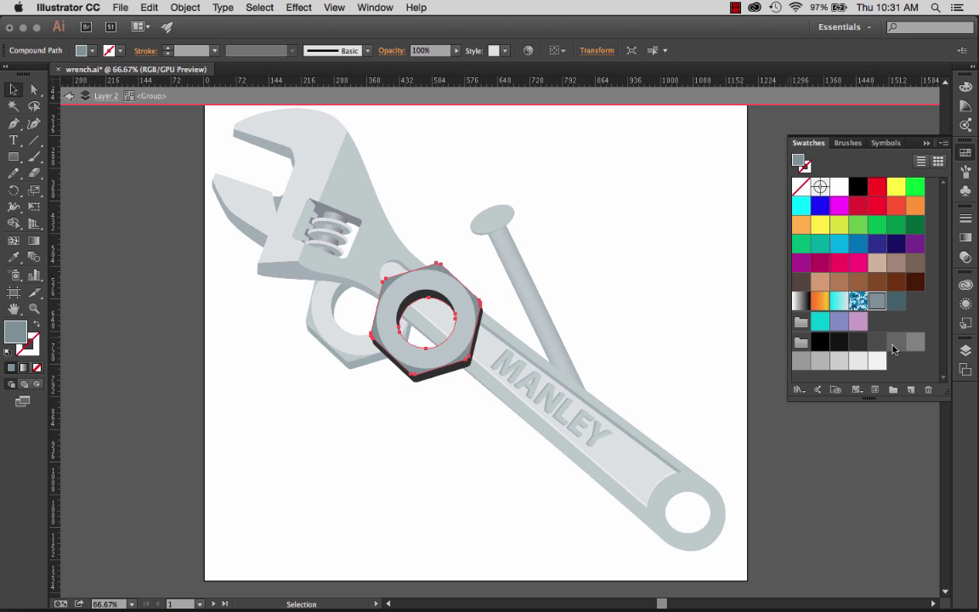
click(895, 341)
click(448, 293)
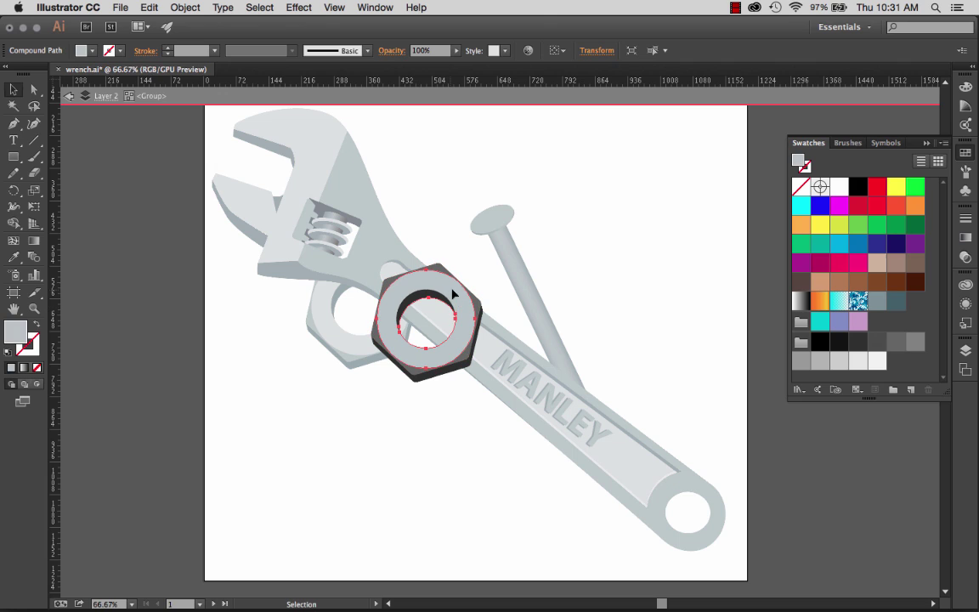
click(839, 360)
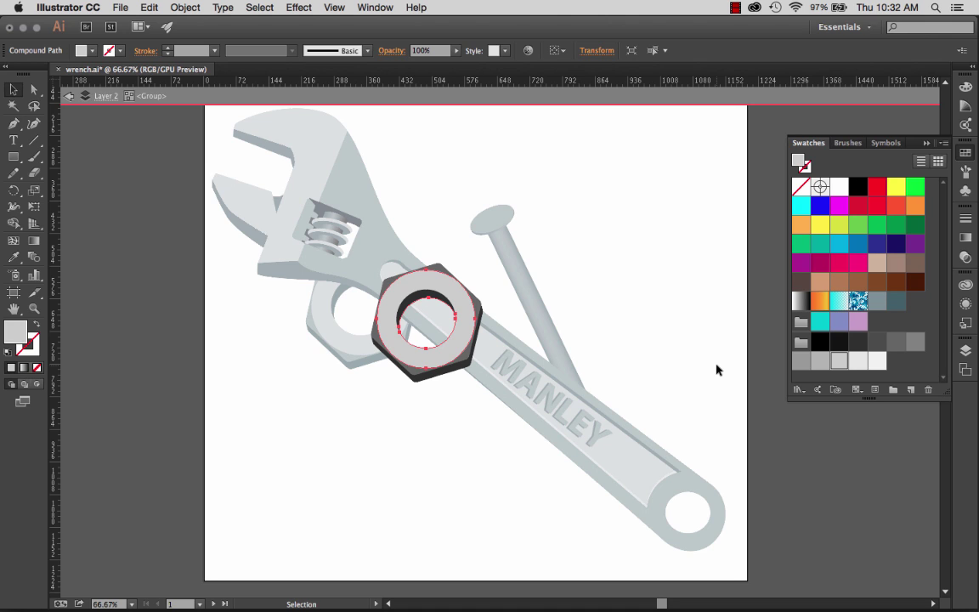
- Draw a small red-filled square near the top of the nut's ring, then deselect
click(14, 157)
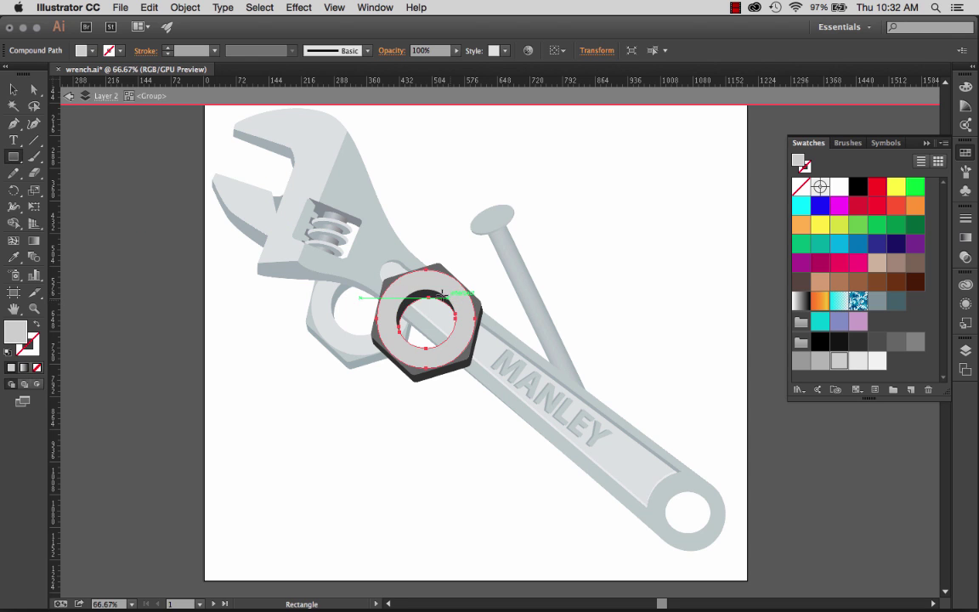
drag(426, 276, 431, 282)
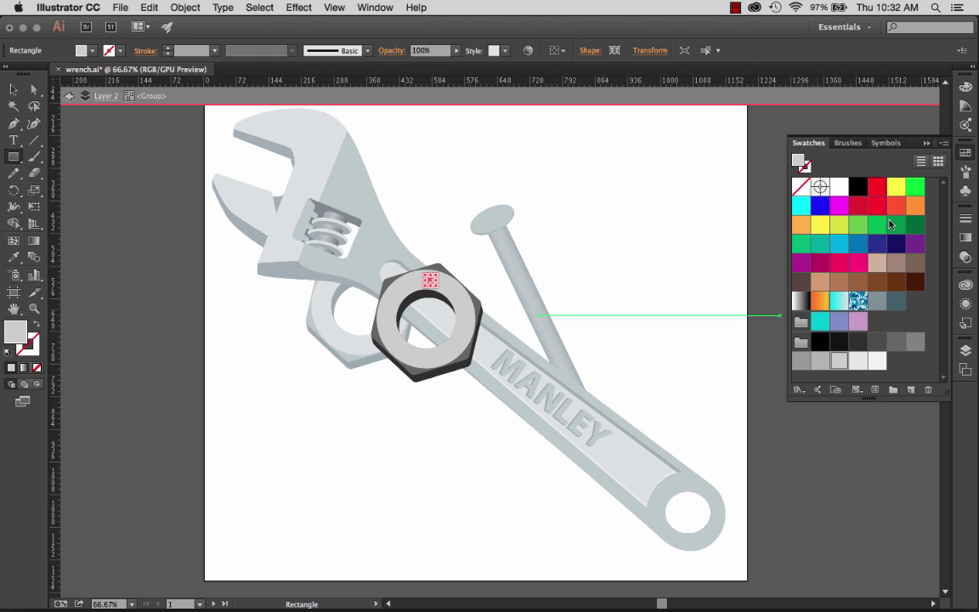
click(877, 205)
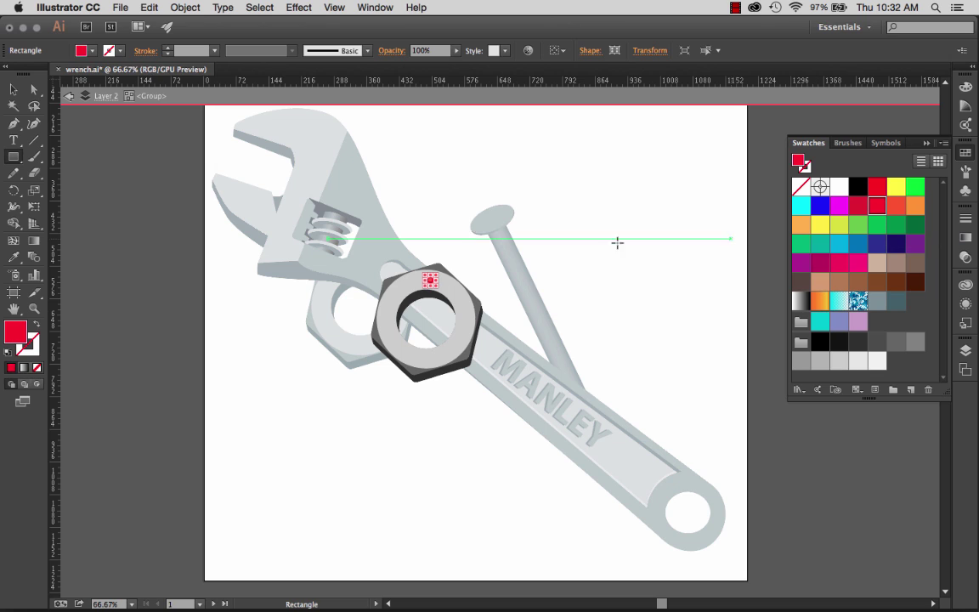
click(13, 89)
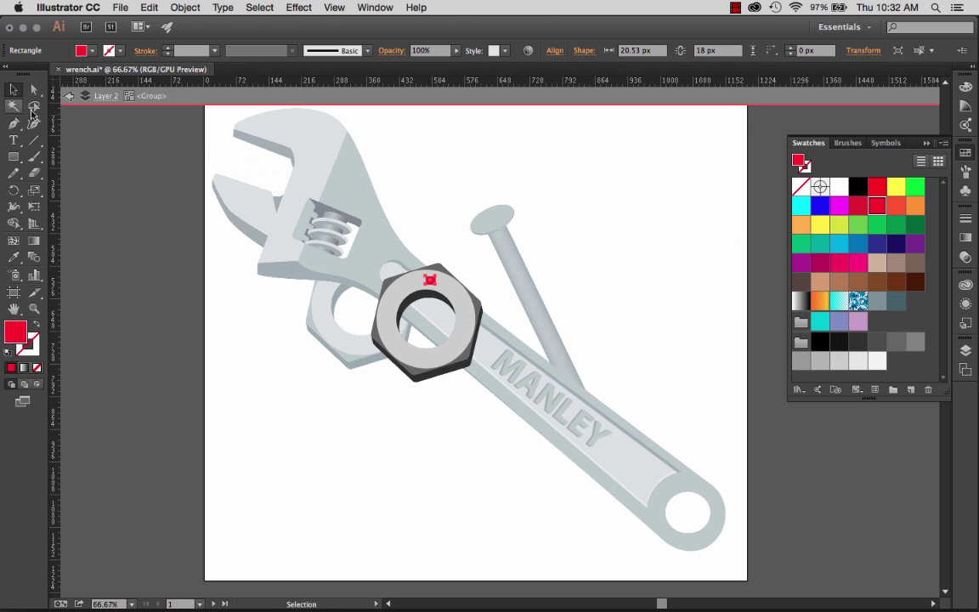
click(449, 417)
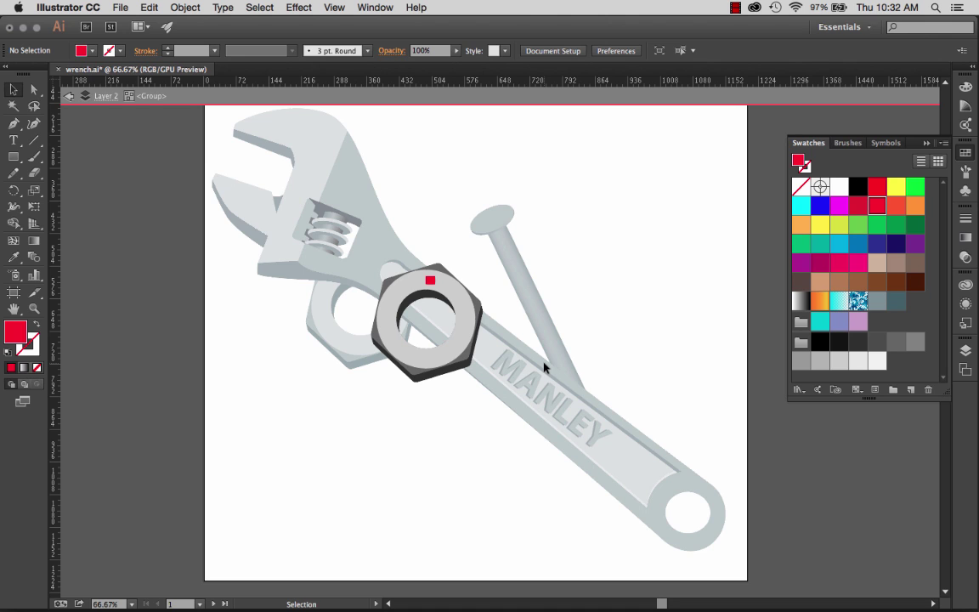
- Exit isolation, move the nut beside the nail, and send it behind the handle
double_click(448, 416)
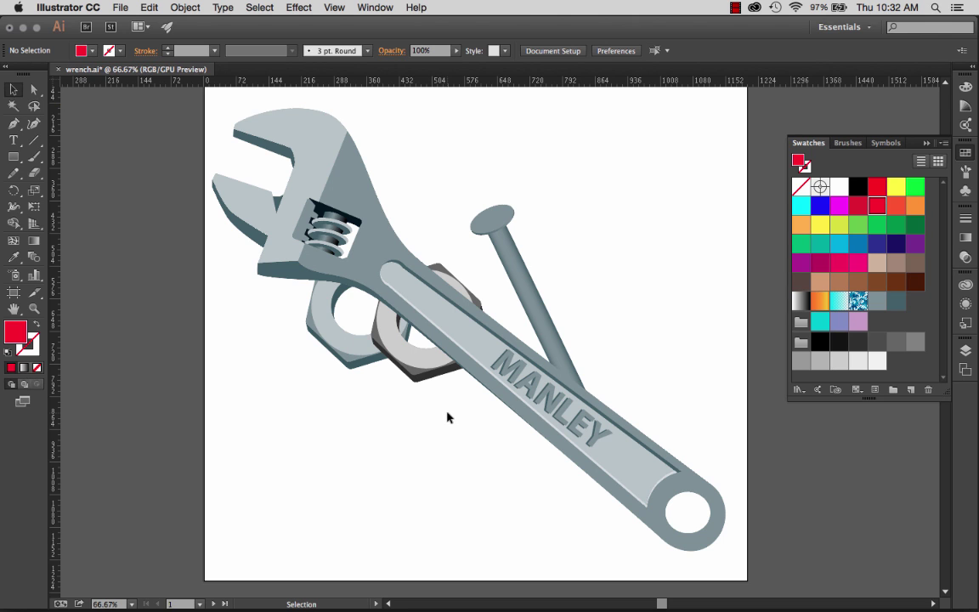
click(423, 372)
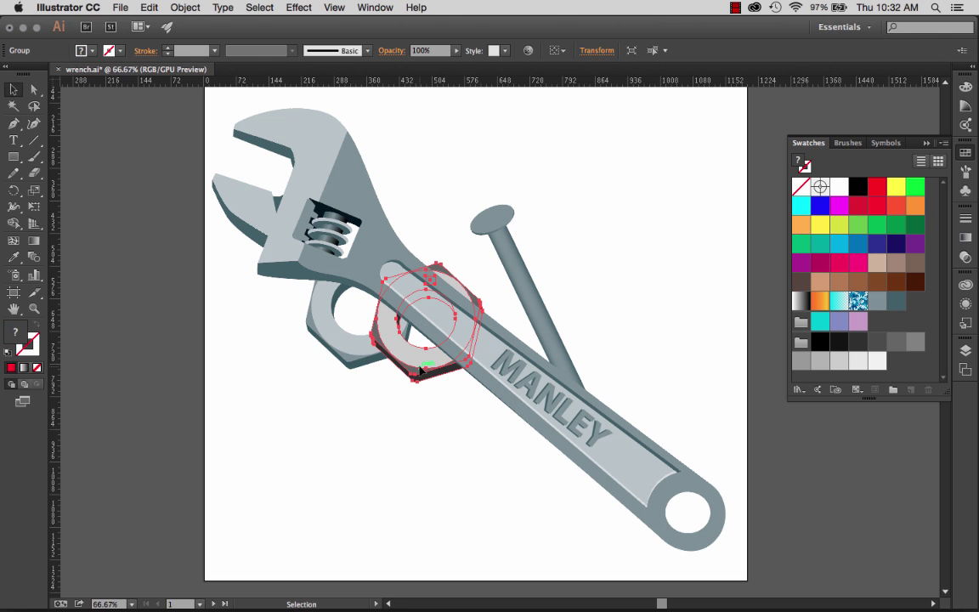
drag(419, 368, 474, 377)
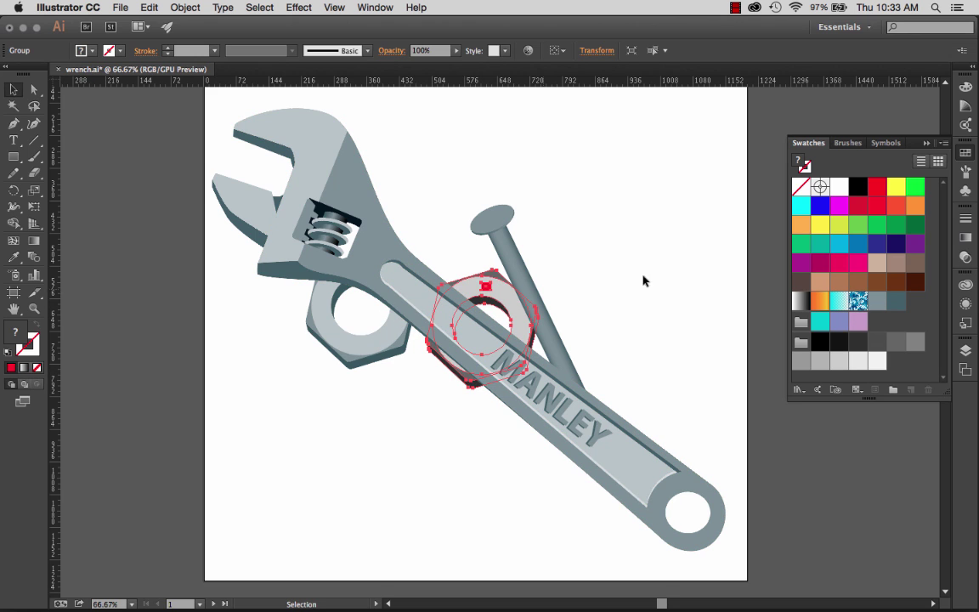
key(super+shift+bracketleft)
click(604, 277)
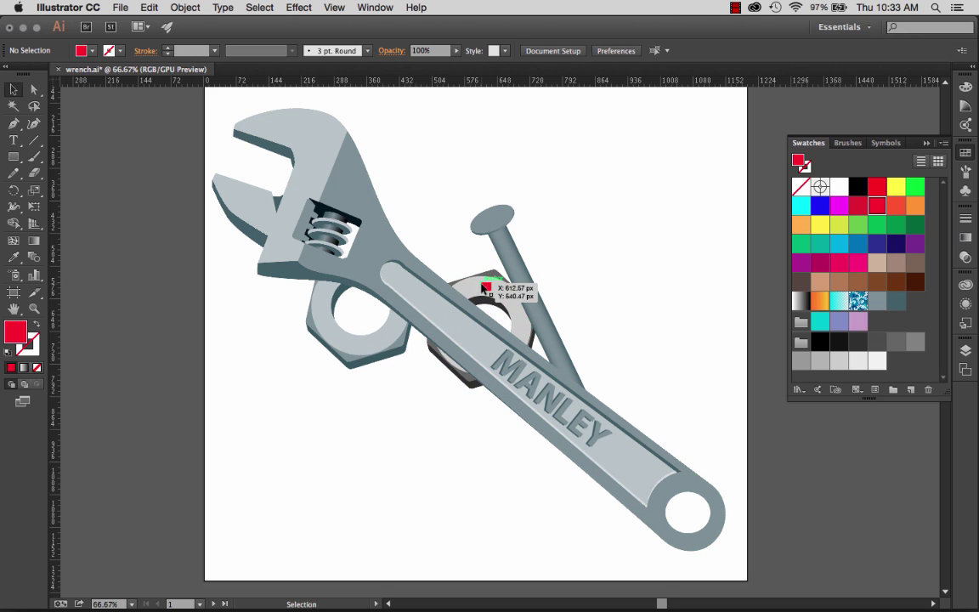
click(482, 289)
click(690, 312)
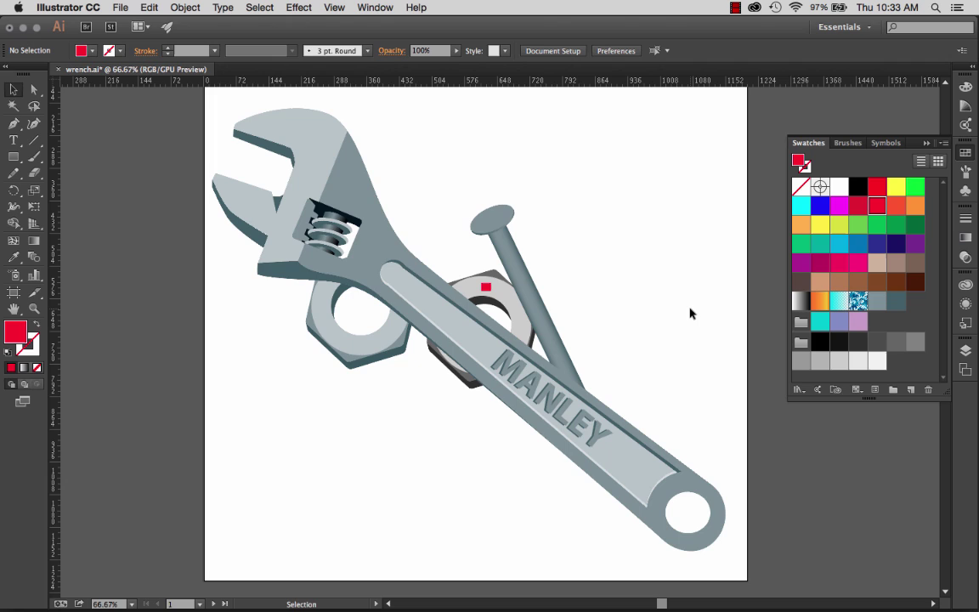